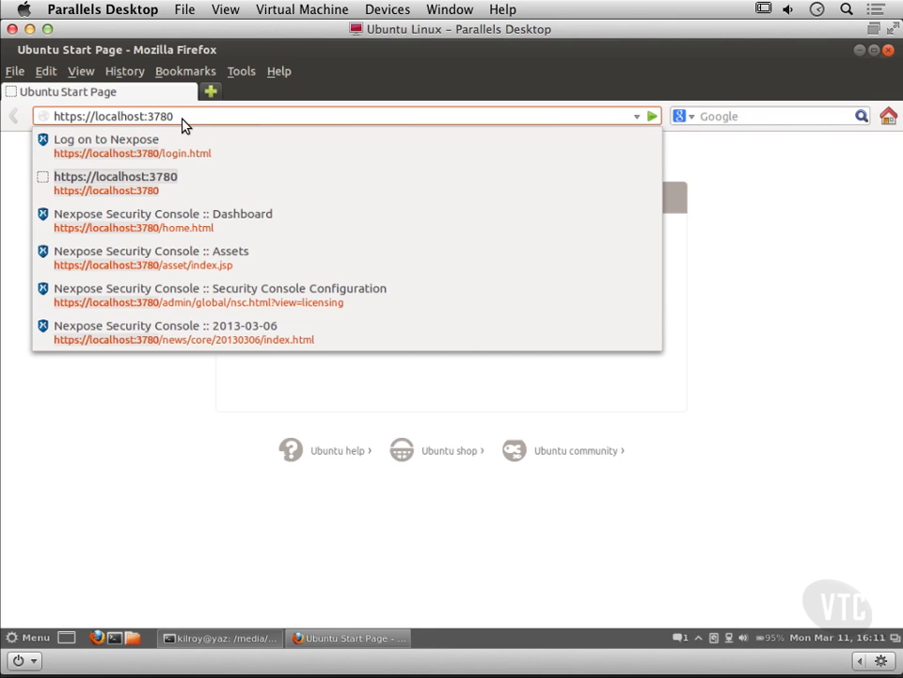
pyautogui.press('Return')
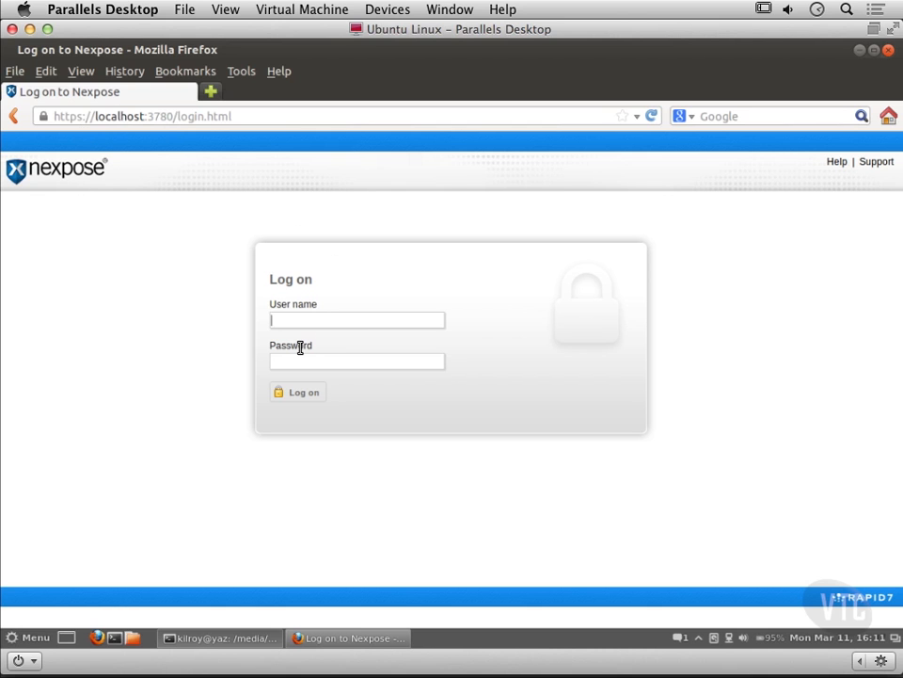
pyautogui.write('kilroy')
pyautogui.press('Tab')
pyautogui.write('*********')
pyautogui.press('Return')
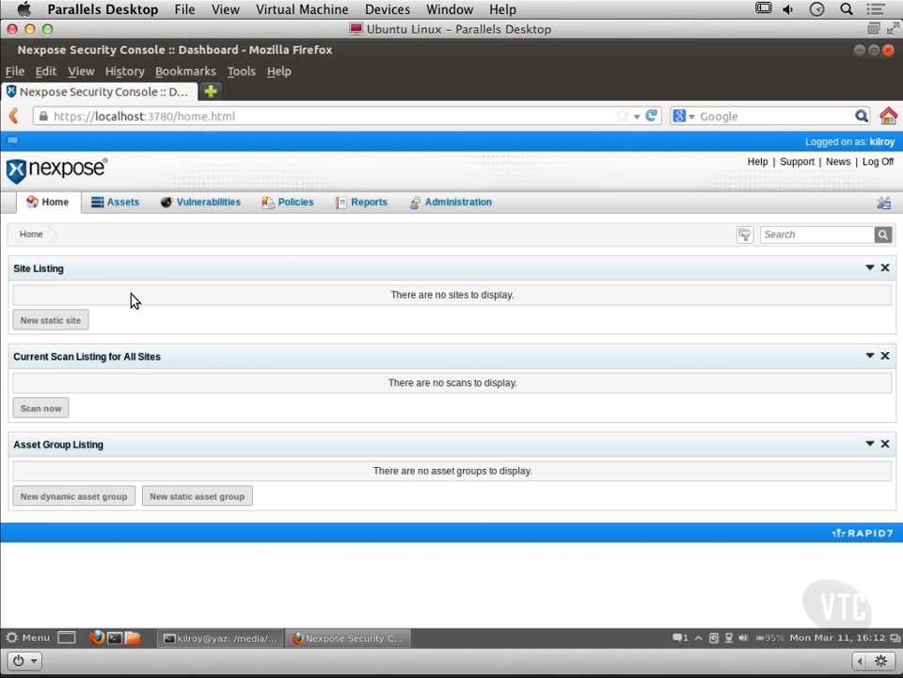
# Create a new static site named Home Network and continue to its assets settings.
pyautogui.click(56, 321)
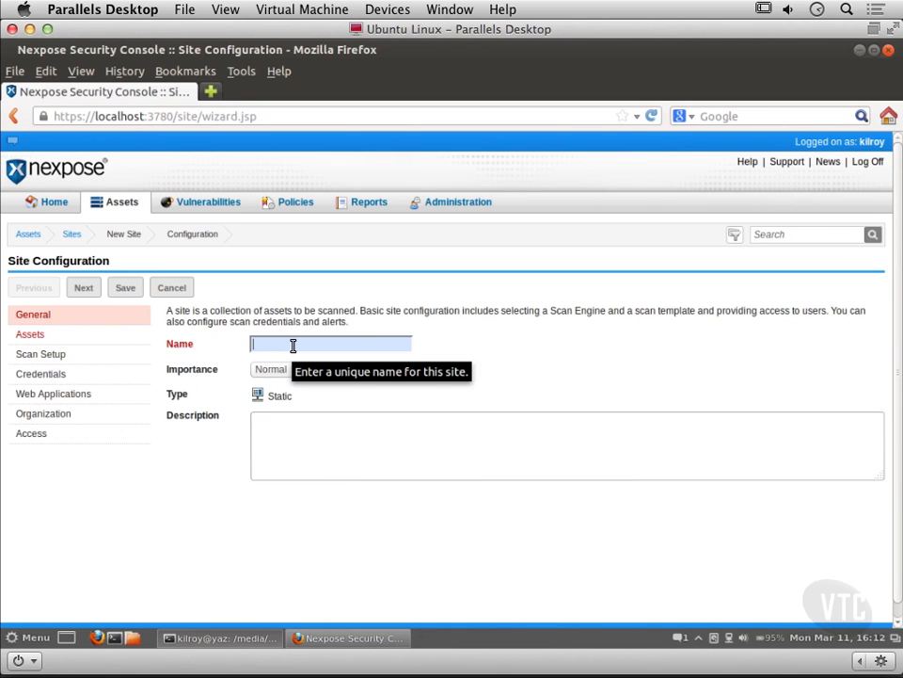
pyautogui.write('Home N')
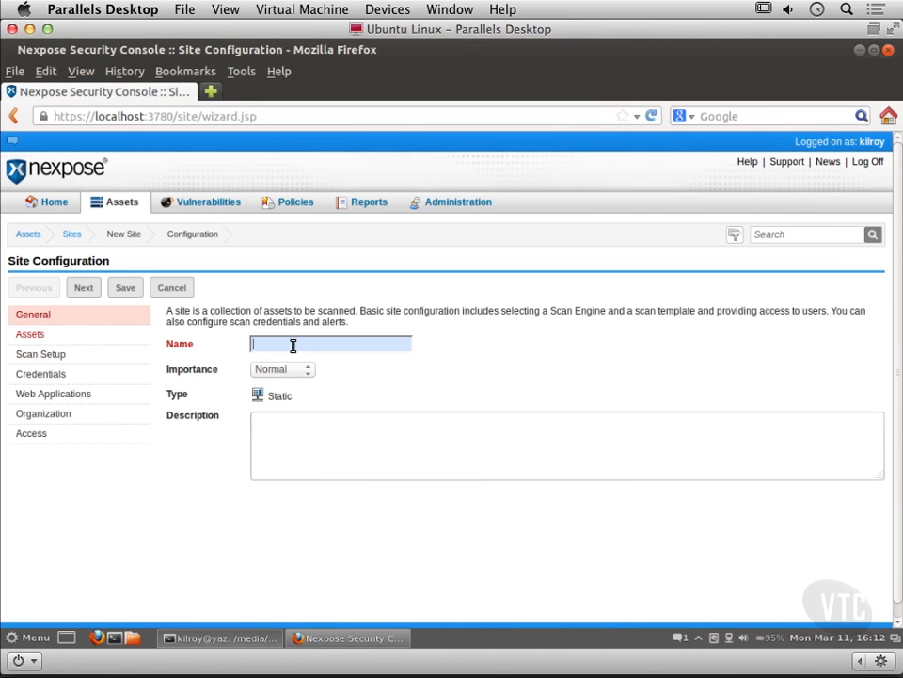
pyautogui.write('etwork')
pyautogui.click(84, 288)
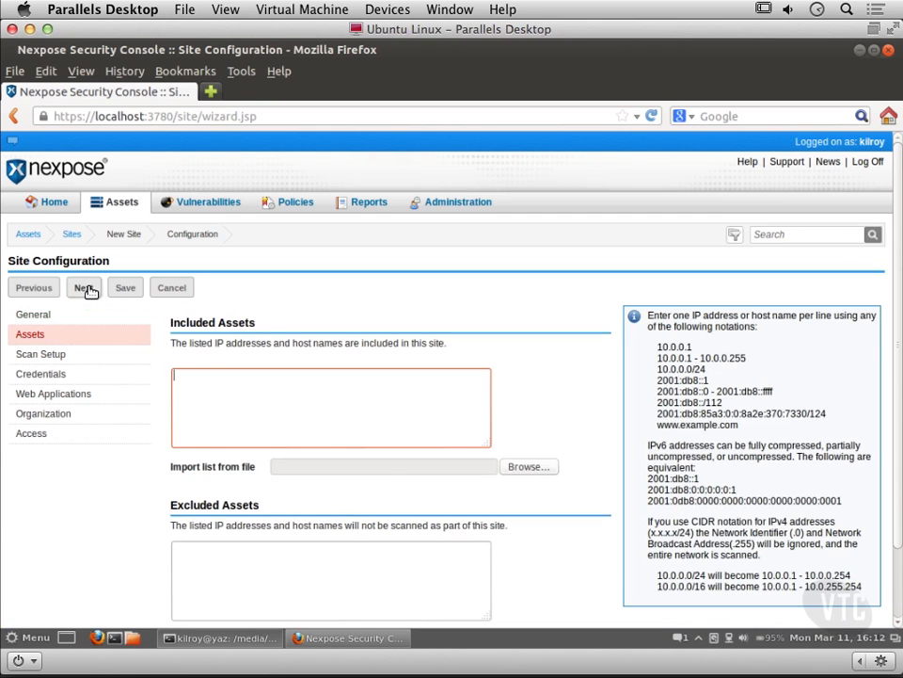
# Include the assets 172.30.42.55 and 172.30.42.17 in the site and continue to the scan setup.
pyautogui.write('172.30.')
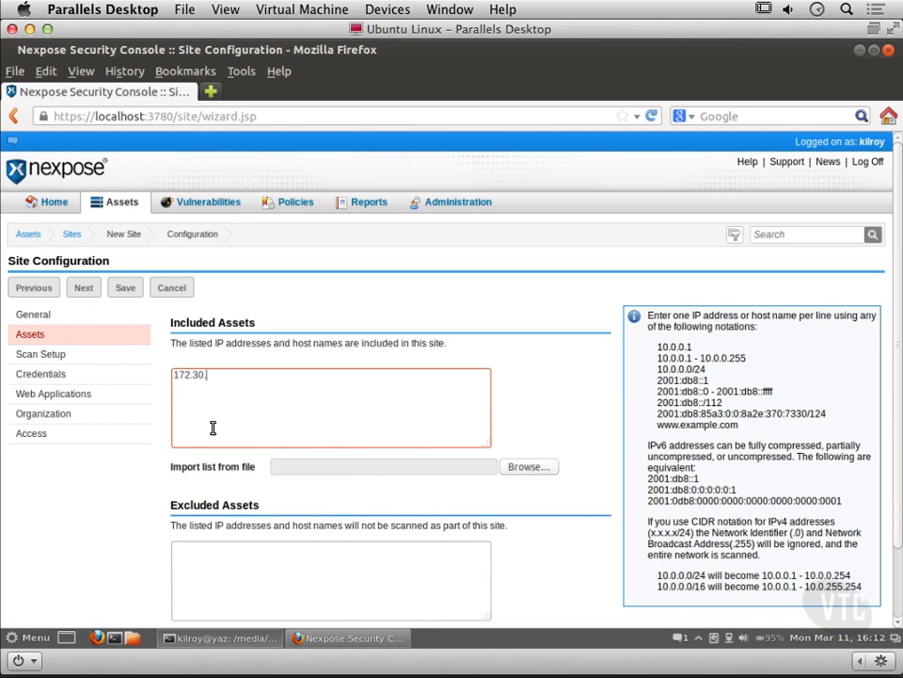
pyautogui.write('42.55')
pyautogui.press('Return')
pyautogui.write('172.30.42.17')
pyautogui.click(84, 287)
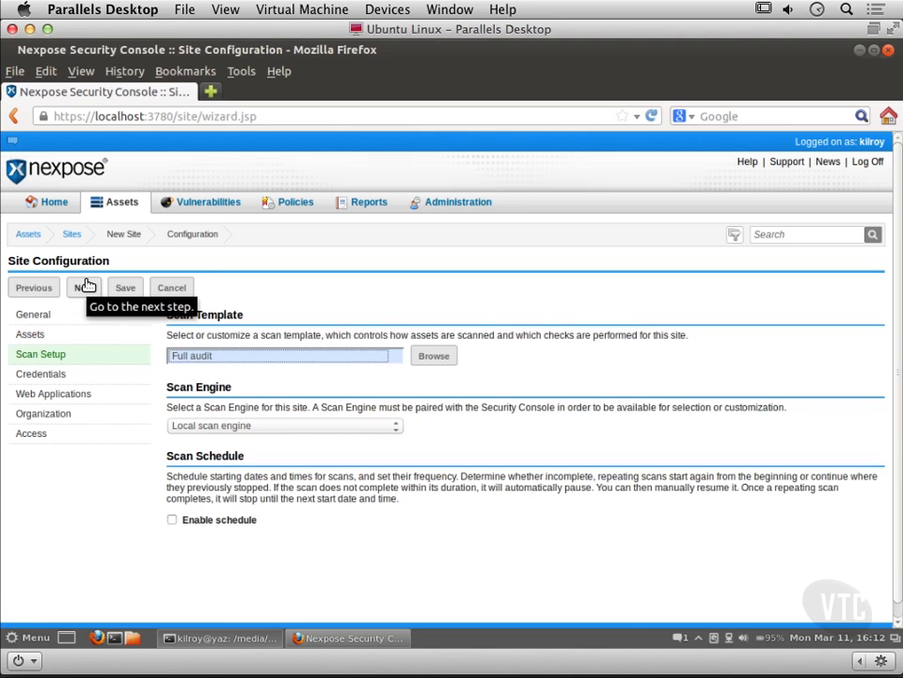
# Review the available scan templates, keep Full audit, and continue to the site's credentials.
pyautogui.click(359, 359)
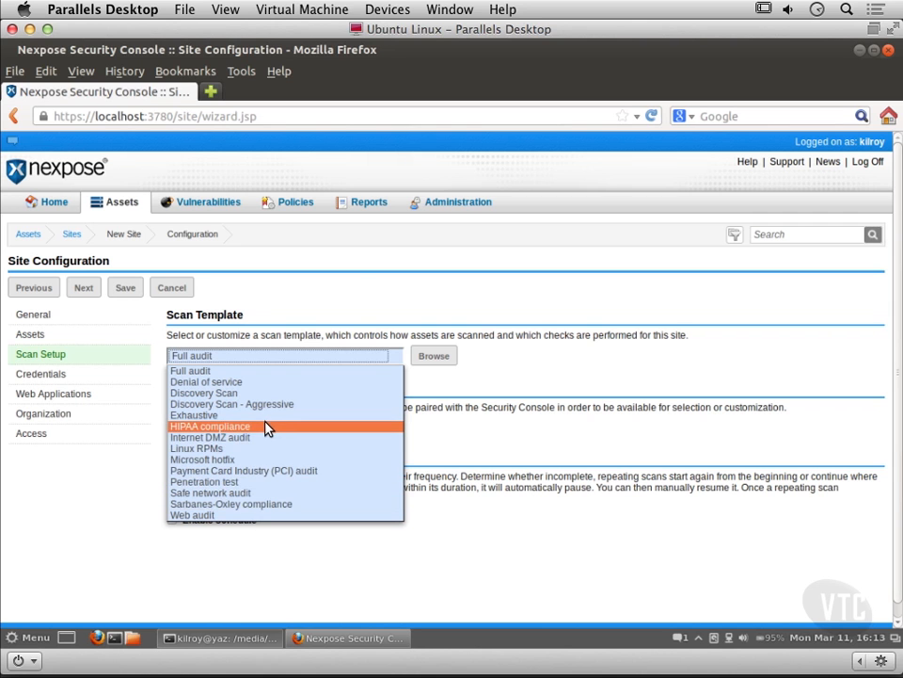
pyautogui.click(364, 292)
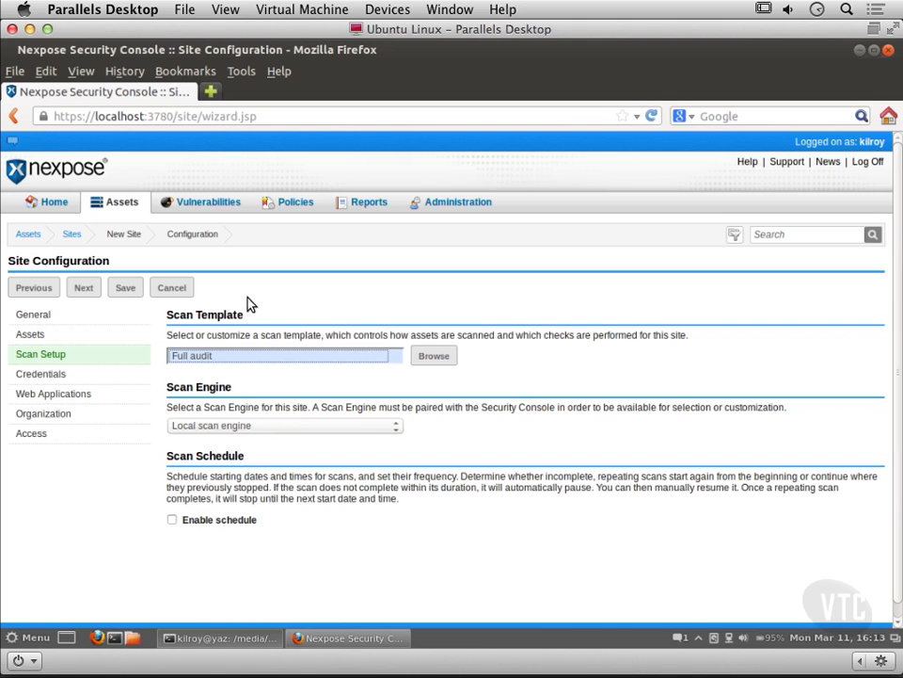
pyautogui.click(83, 287)
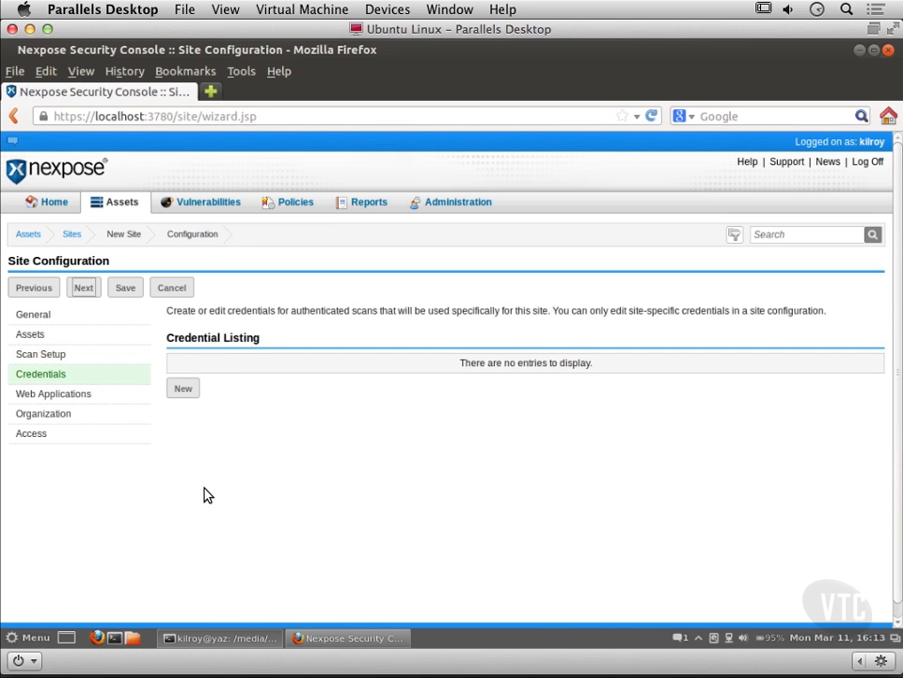
# Create a new site credential named Windows Credentials and continue to its account settings.
pyautogui.click(186, 388)
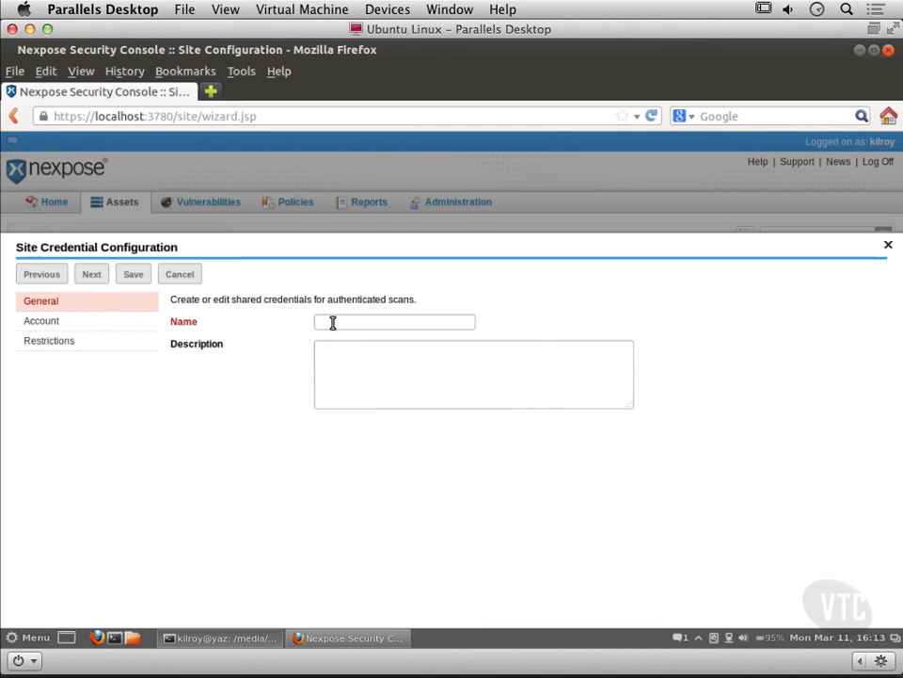
pyautogui.click(332, 322)
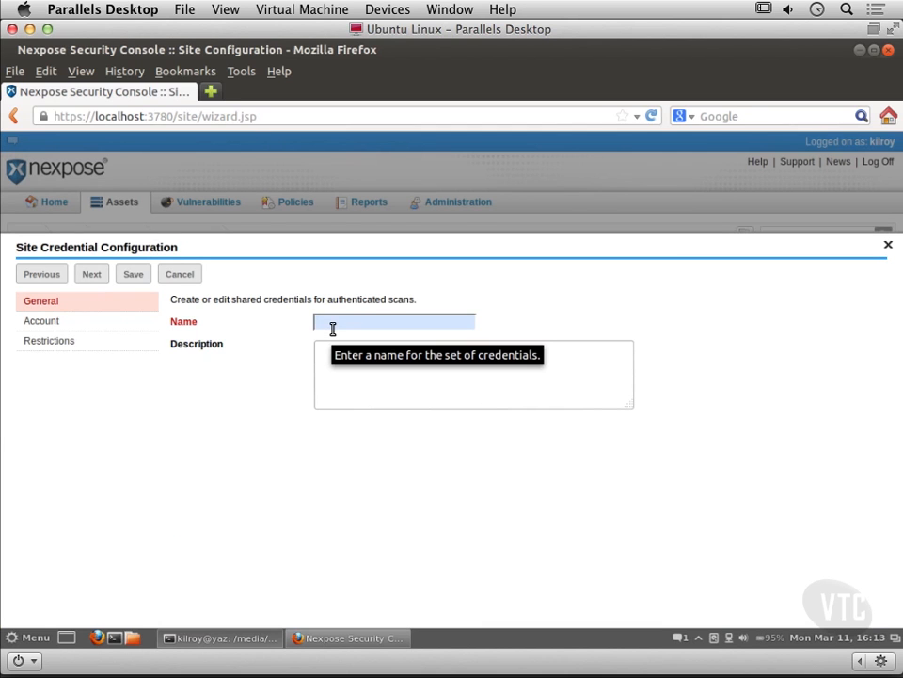
pyautogui.write('Windows ')
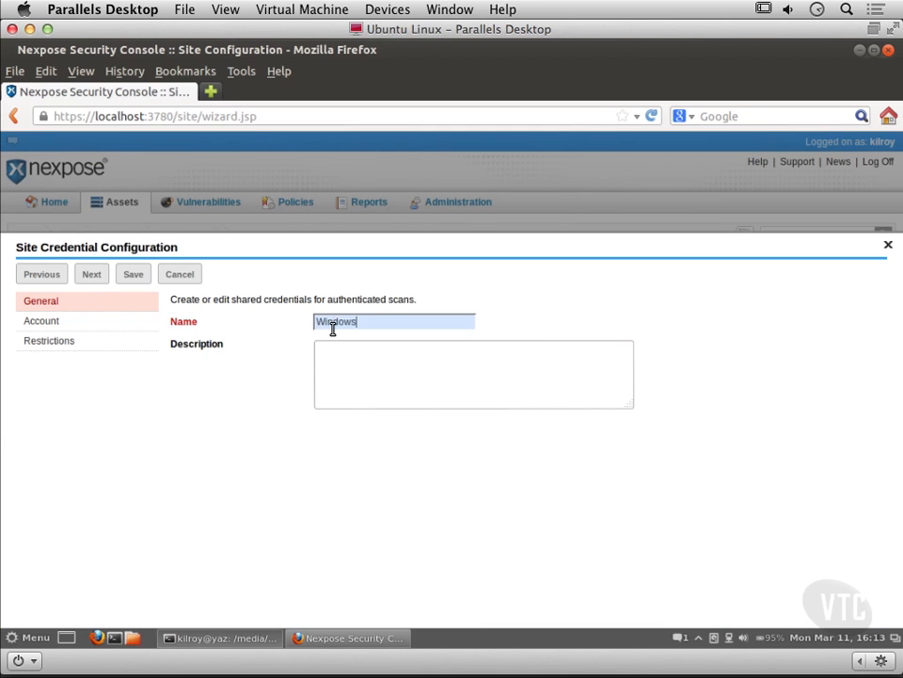
pyautogui.write('Credentials')
pyautogui.click(91, 274)
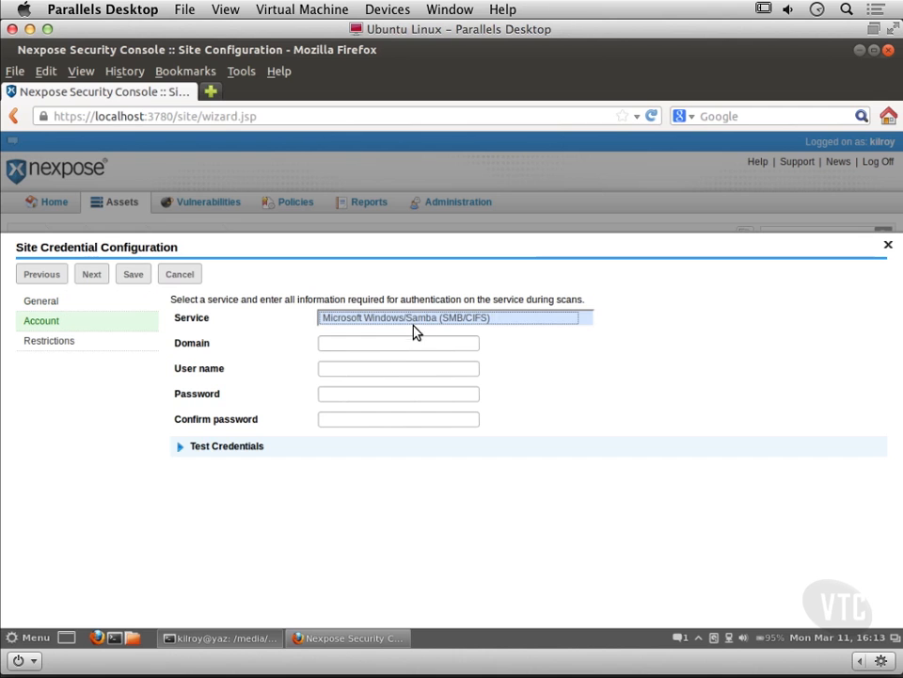
# Choose Microsoft Windows/Samba (SMB/CIFS) as the credential's service and enter Administrator as the user name, leaving the domain blank.
pyautogui.click(413, 321)
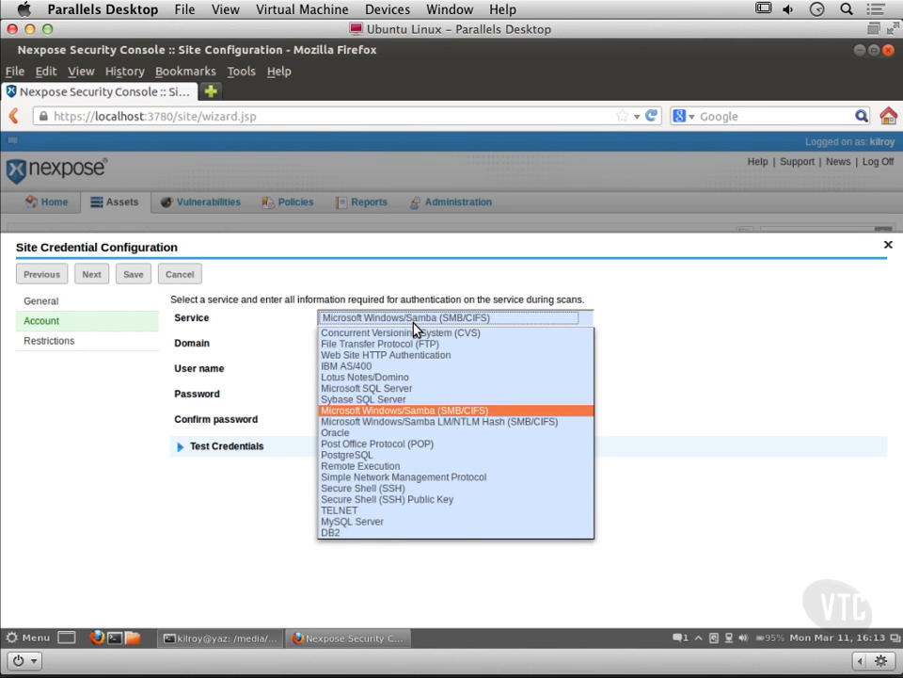
pyautogui.click(386, 415)
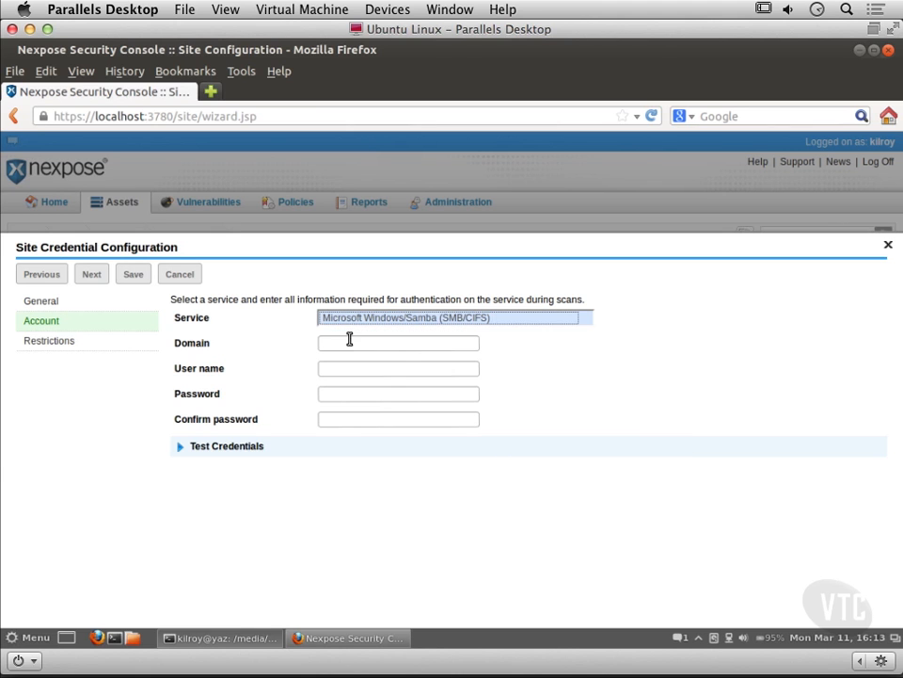
pyautogui.click(349, 343)
pyautogui.click(350, 369)
pyautogui.write('Administrator')
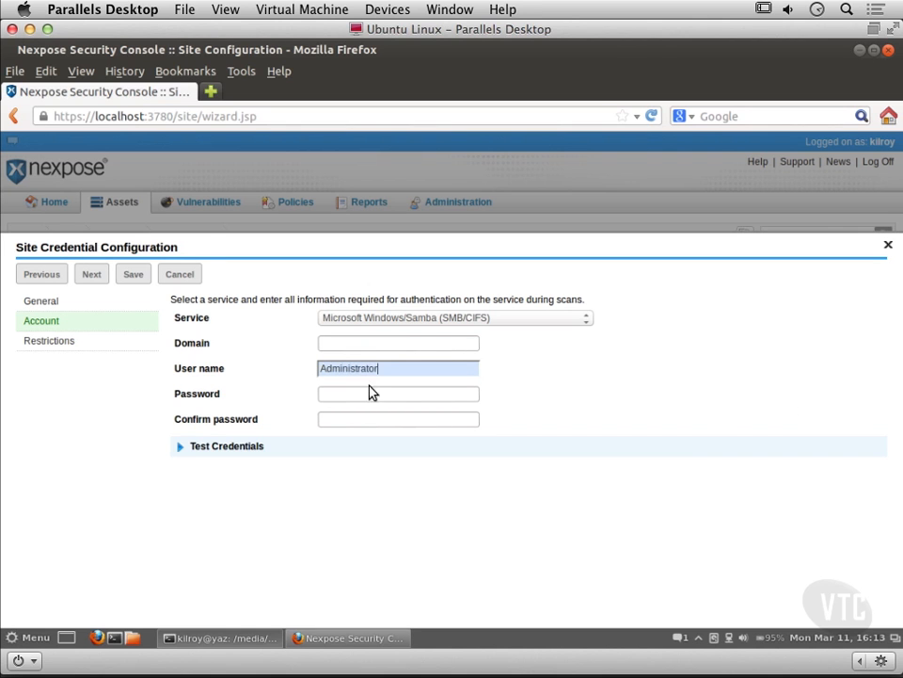
# Enter and confirm the account password for the Windows credential, and save the credential.
pyautogui.click(371, 393)
pyautogui.write('password')
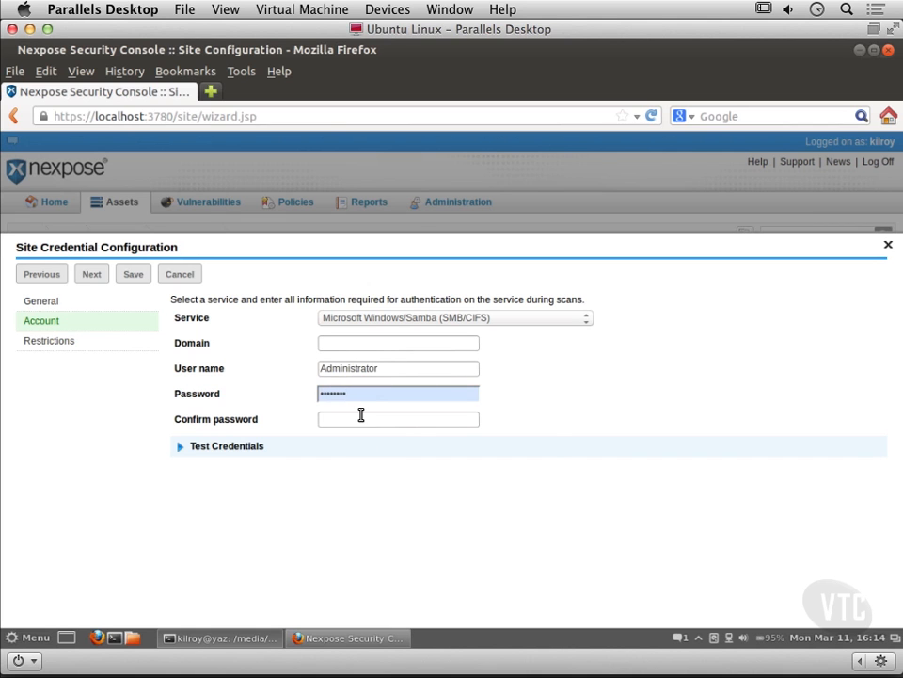
pyautogui.click(361, 418)
pyautogui.write('password')
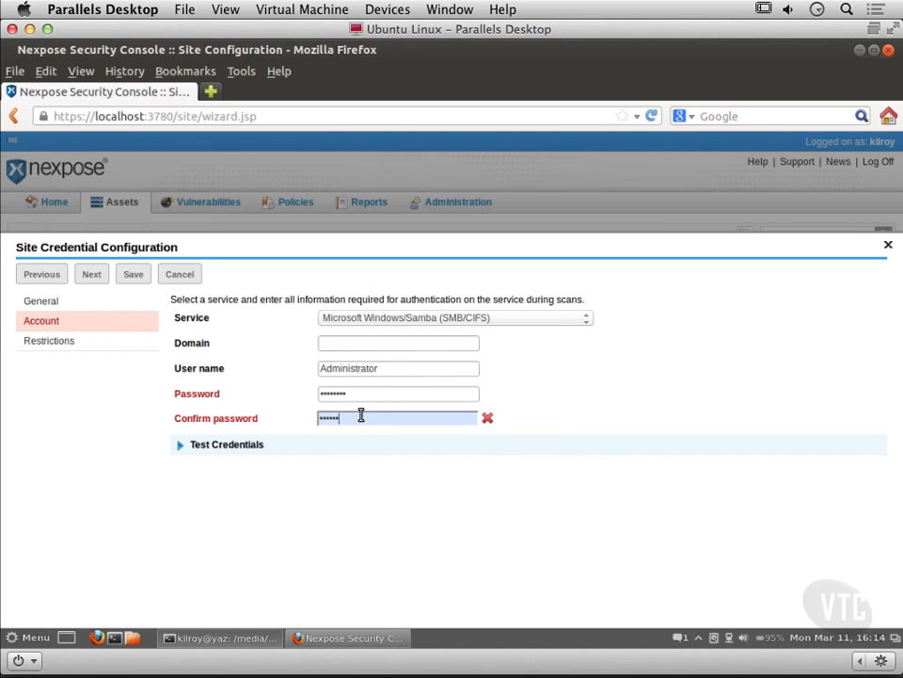
pyautogui.click(133, 274)
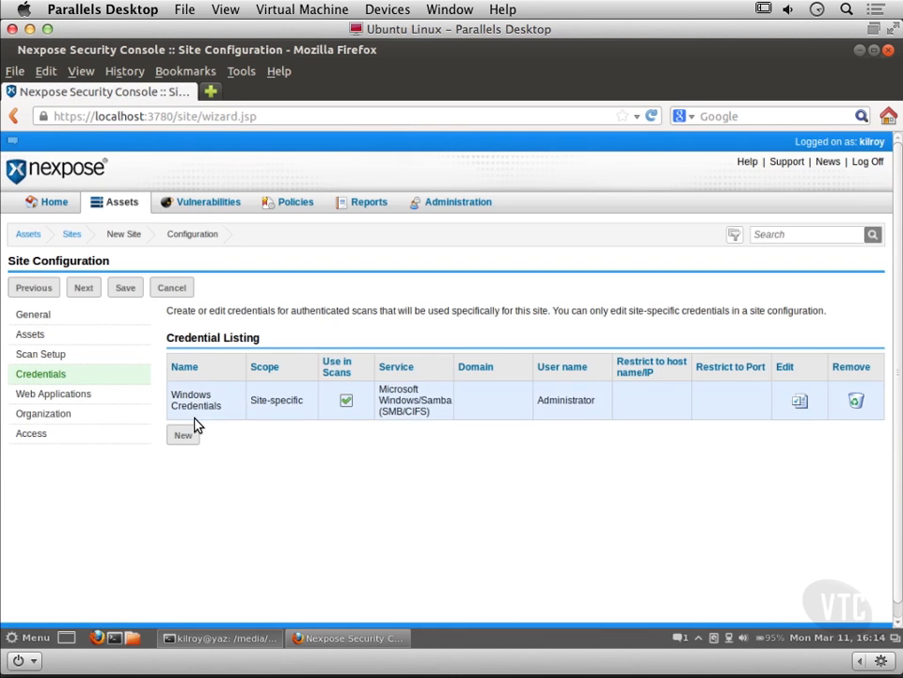
# Skip web application authentication, set the organization name to Home, and save the site without adding access users.
pyautogui.click(86, 291)
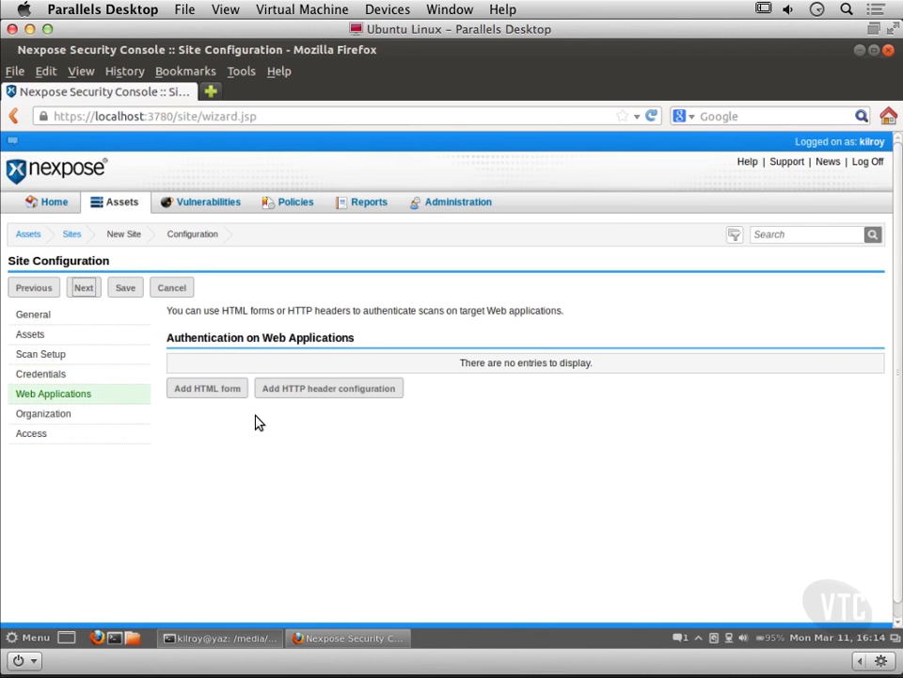
pyautogui.click(81, 294)
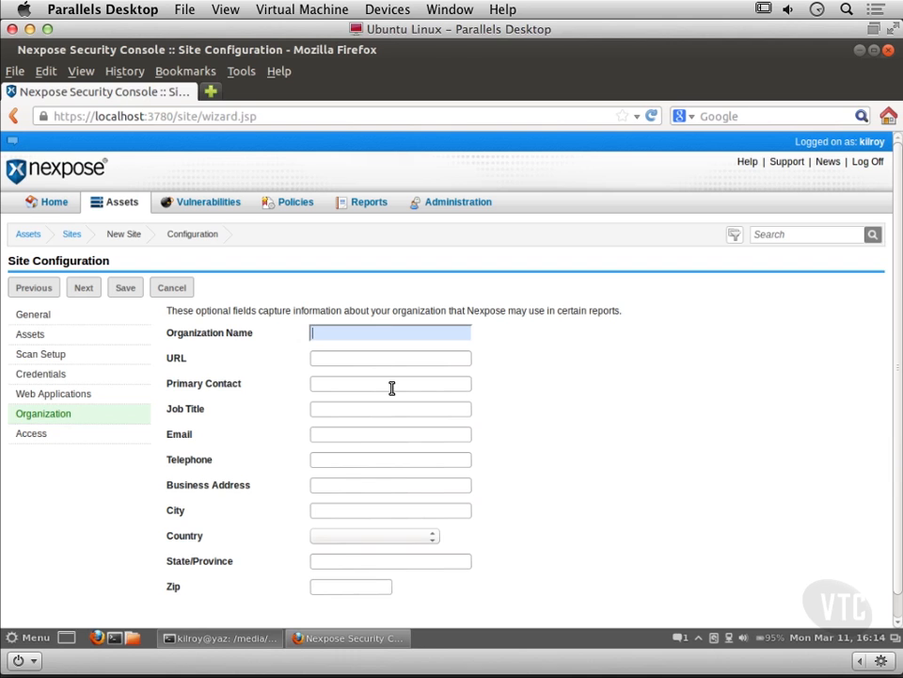
pyautogui.write('Home')
pyautogui.click(84, 288)
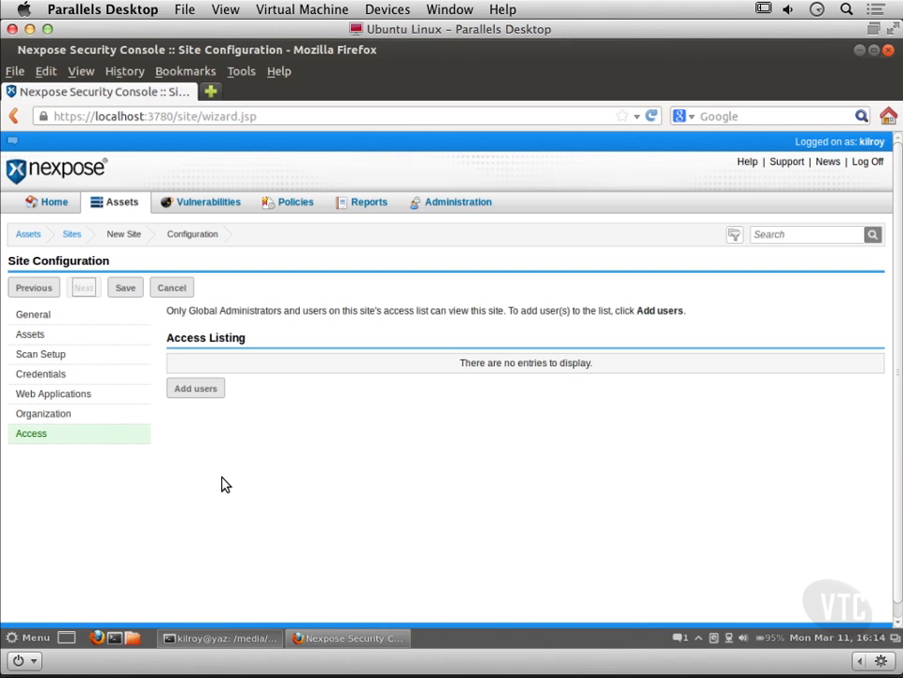
pyautogui.click(126, 292)
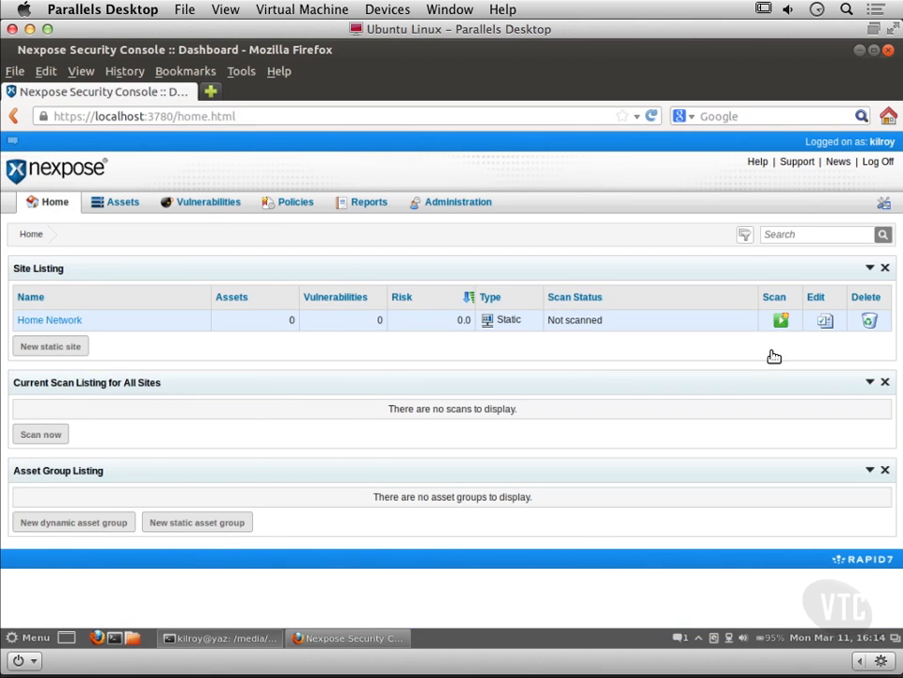
# Start a scan of all assets within the Home Network site.
pyautogui.click(782, 322)
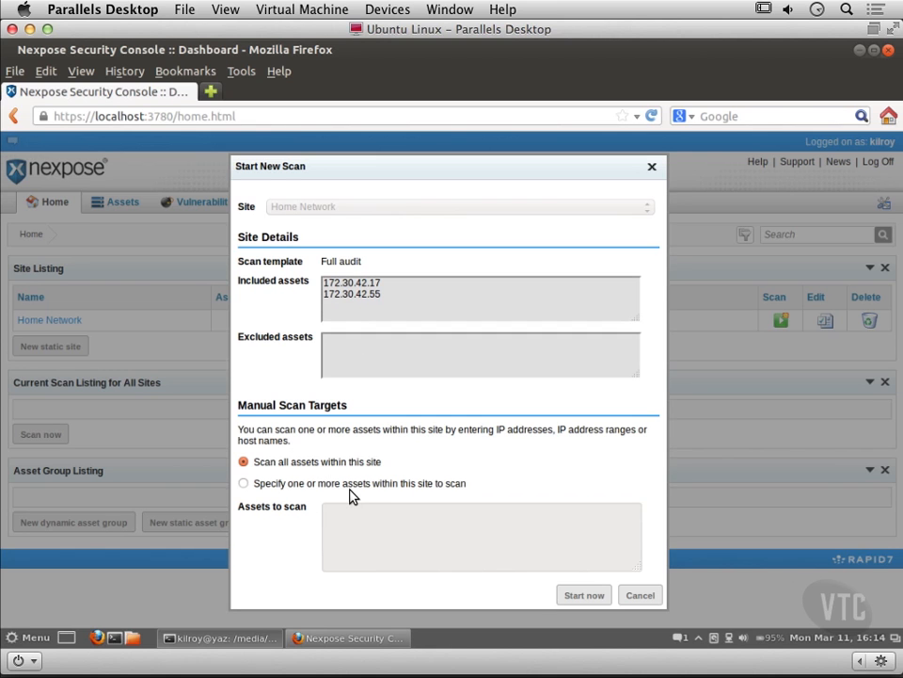
pyautogui.click(587, 595)
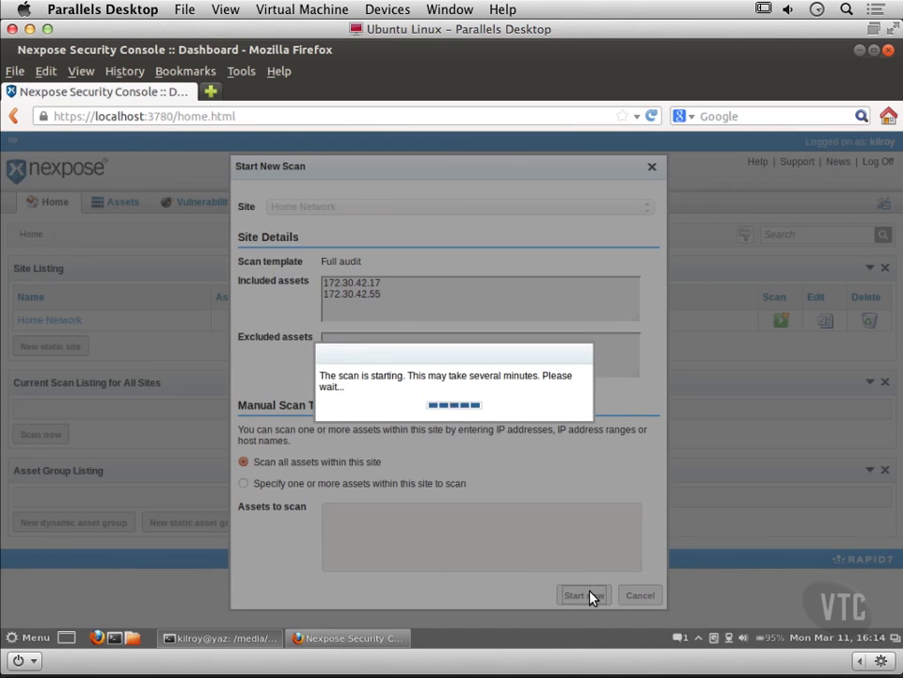